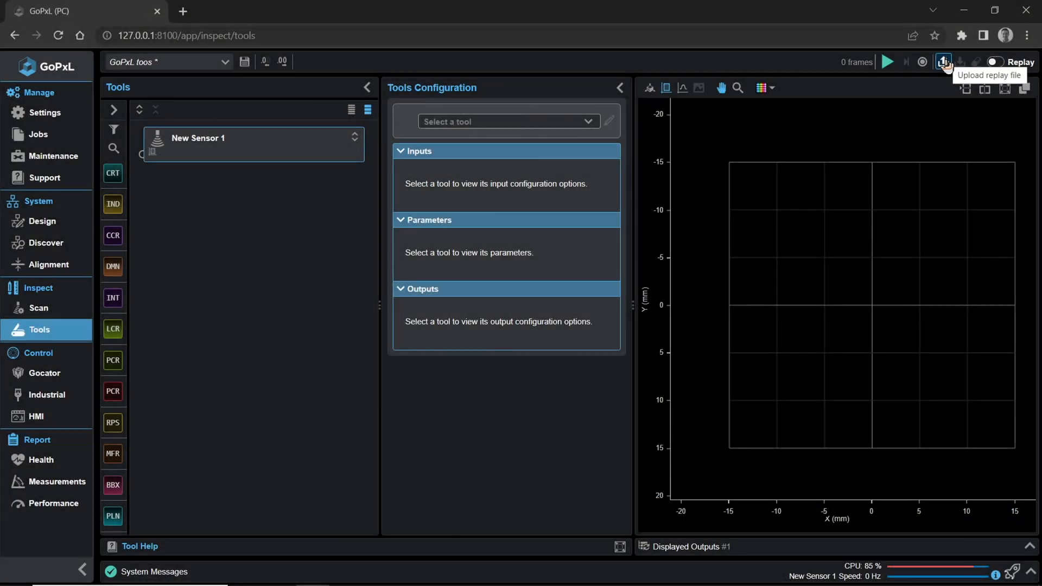
# - Upload the replay file G5512_GoPxL0.3.5.24_Smartphone_Cam and load its scan data
pyautogui.click(944, 61)
pyautogui.click(191, 115)
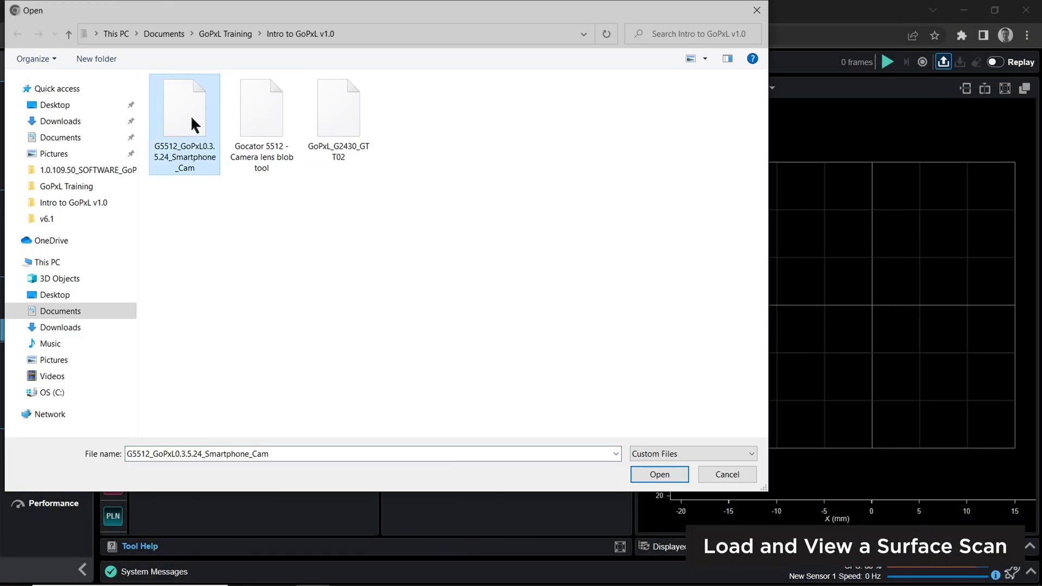
pyautogui.doubleClick(192, 115)
pyautogui.click(548, 201)
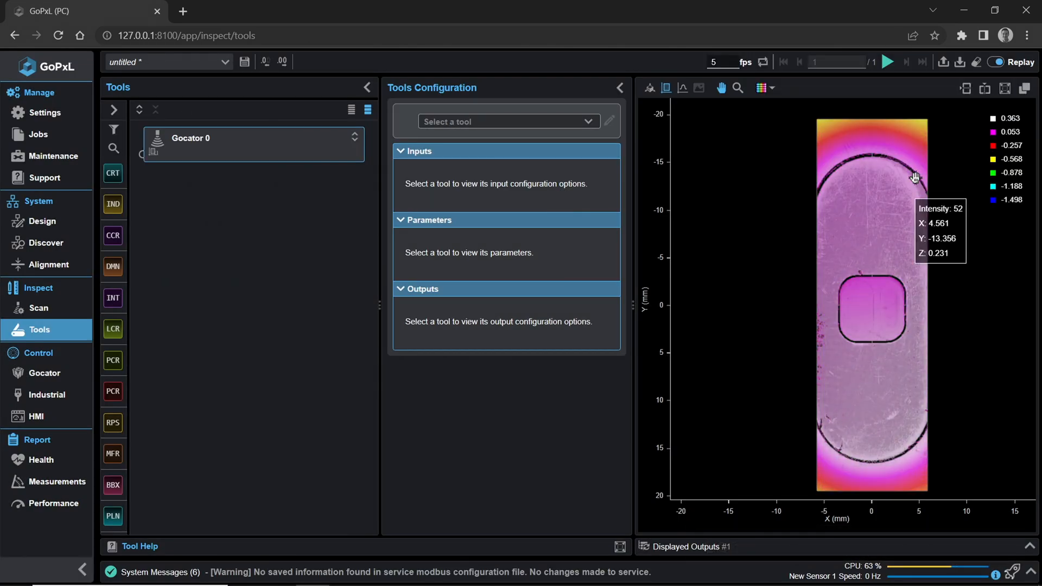
# - Switch the scan to the 3D view and examine the surface around the rounded central window
pyautogui.click(650, 87)
pyautogui.moveTo(891, 179); pyautogui.dragTo(915, 248)
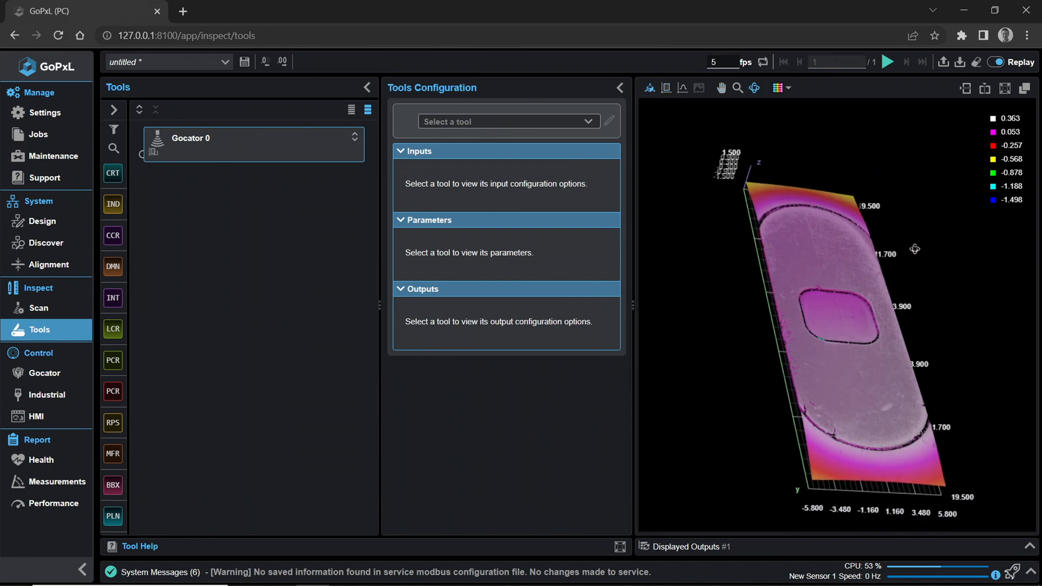
pyautogui.moveTo(807, 295); pyautogui.dragTo(795, 395)
pyautogui.scroll(4, 832, 256)
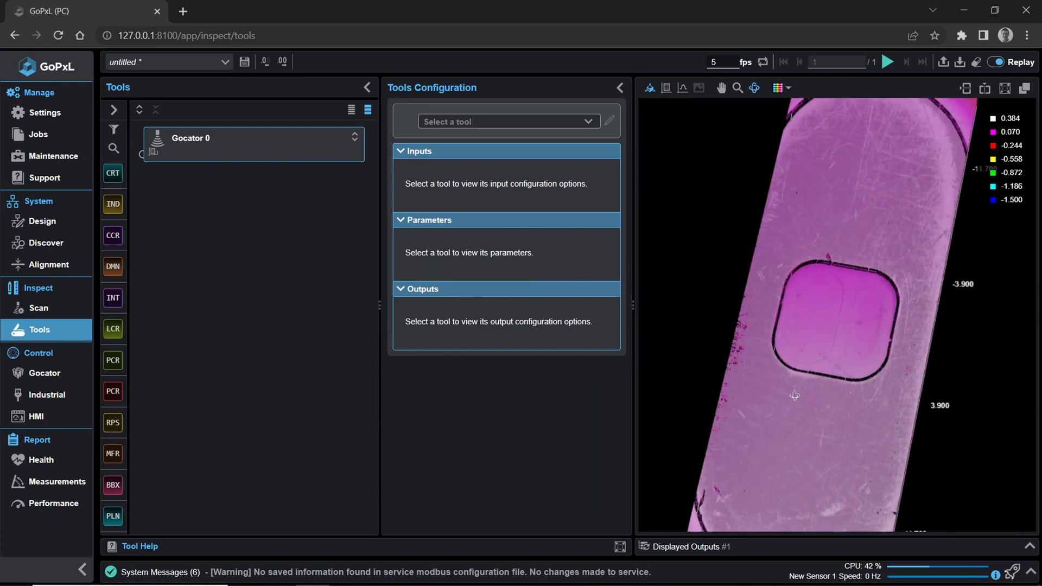
pyautogui.moveTo(832, 354); pyautogui.dragTo(842, 335)
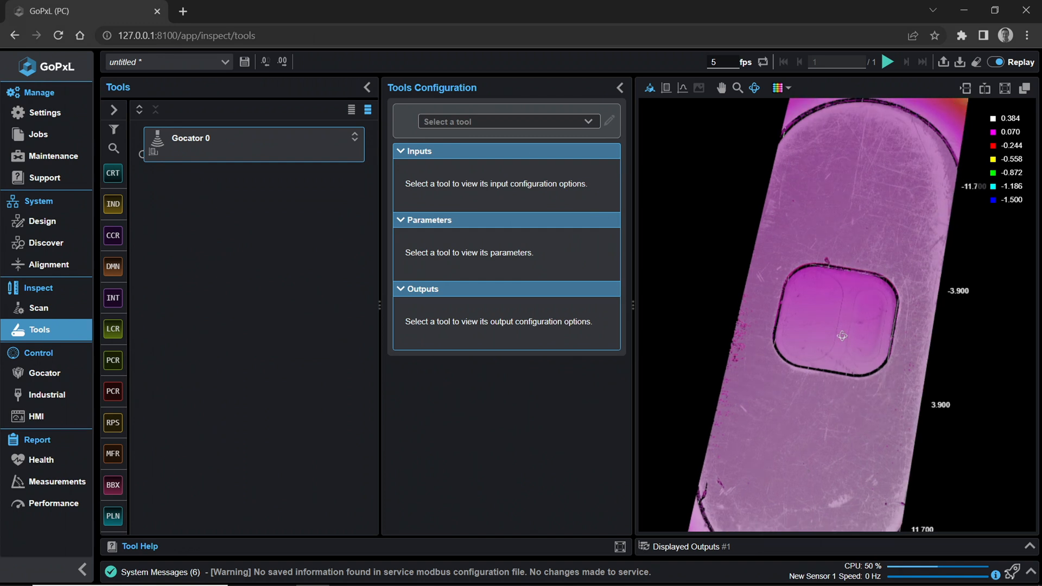
pyautogui.moveTo(843, 336); pyautogui.dragTo(843, 329)
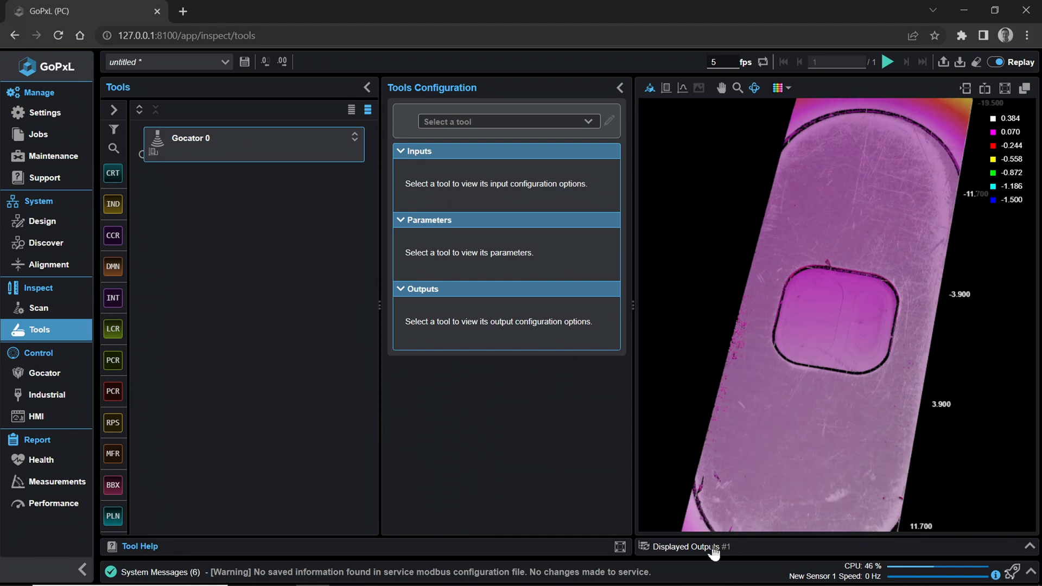
# - Show only layer 1 of the Layered Top Surface Uniform output to inspect it, then display all layers again
pyautogui.click(713, 548)
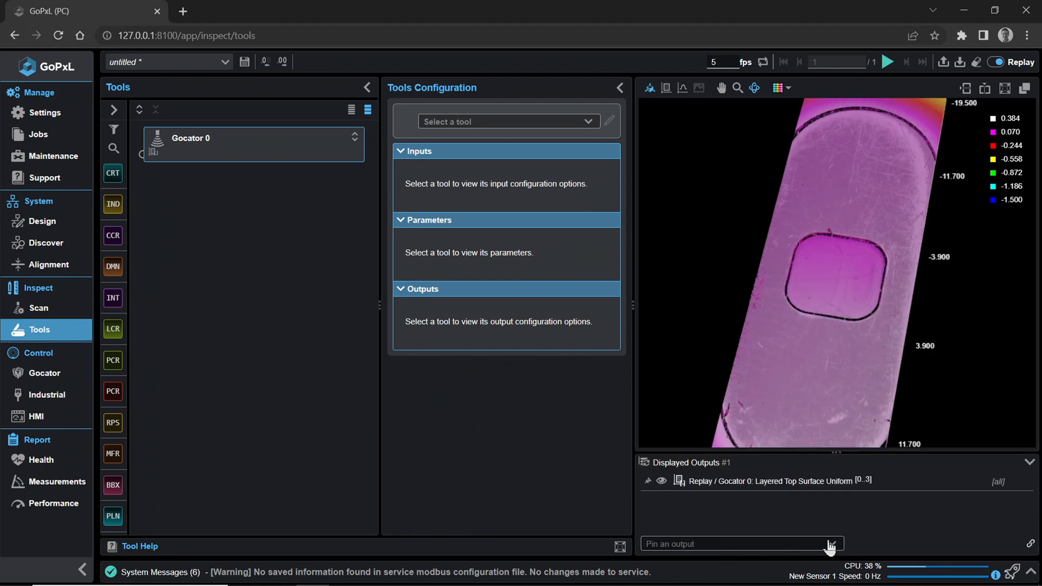
pyautogui.click(1016, 482)
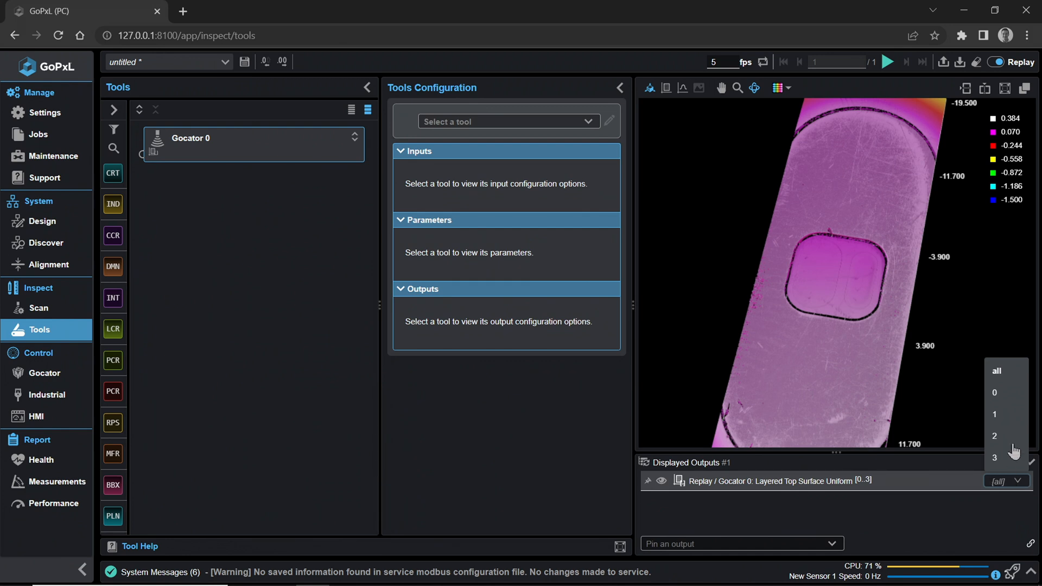
pyautogui.click(1006, 416)
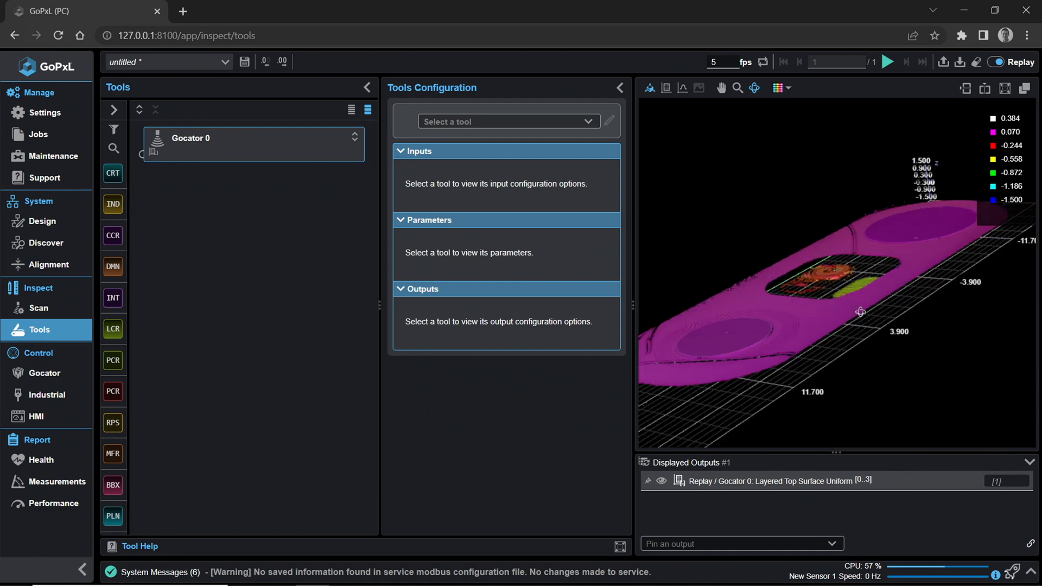
pyautogui.click(1021, 481)
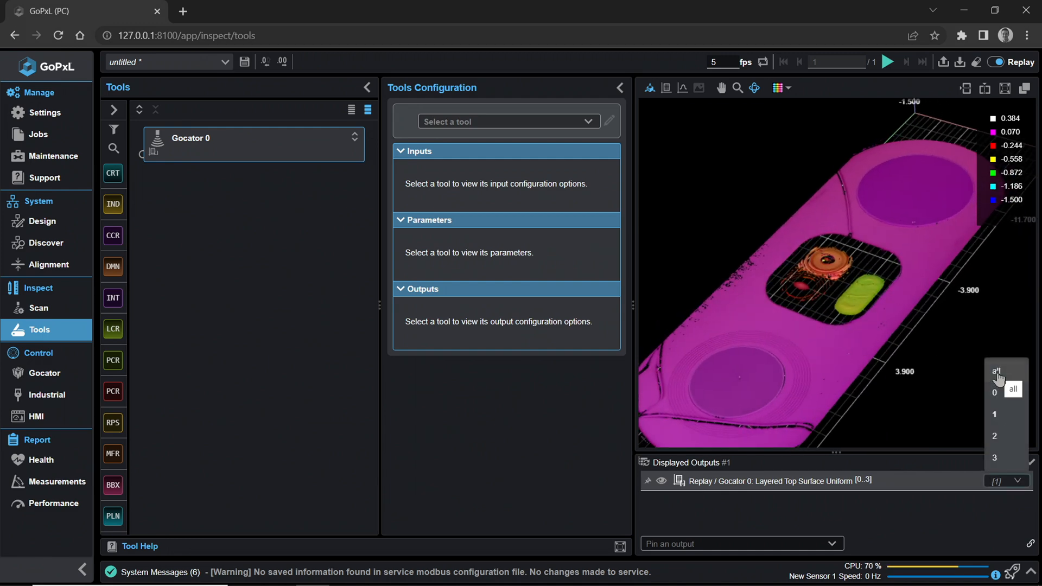
pyautogui.click(1005, 375)
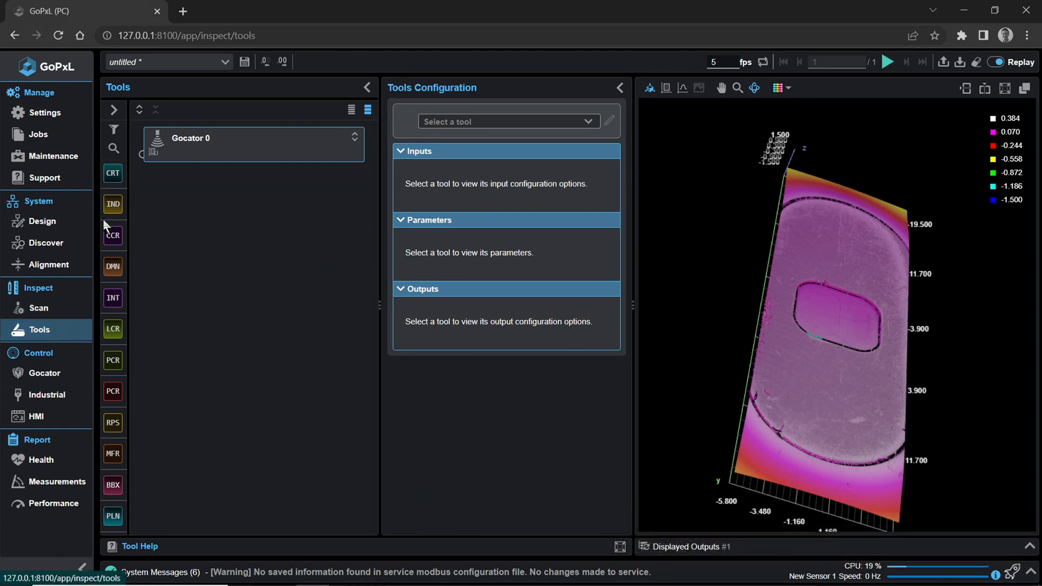
# - Search the tool list for "bounding" and add a Surface Bounding Box tool below the Gocator 0 sensor
pyautogui.moveTo(114, 173)
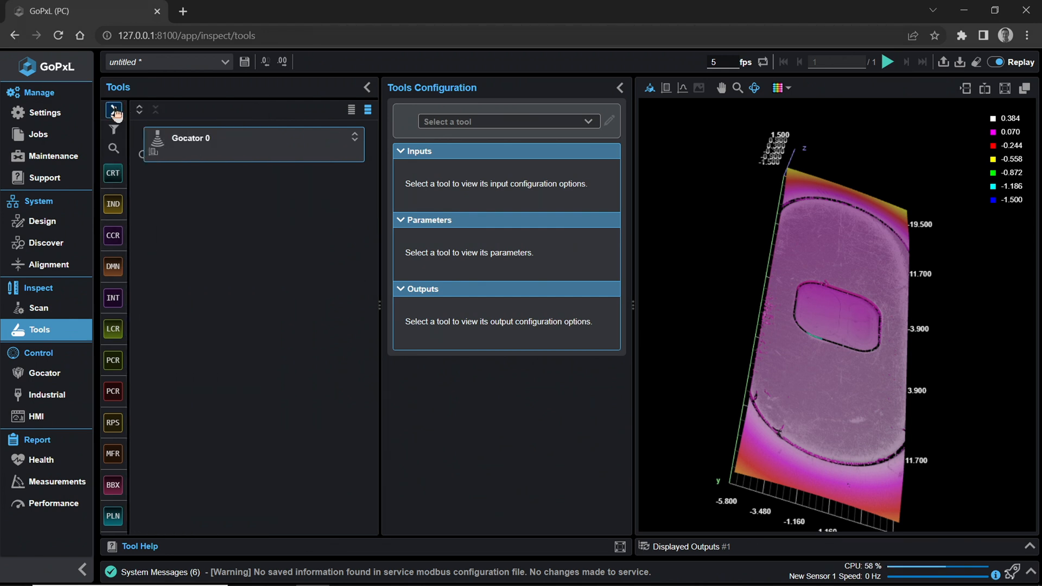
pyautogui.click(114, 110)
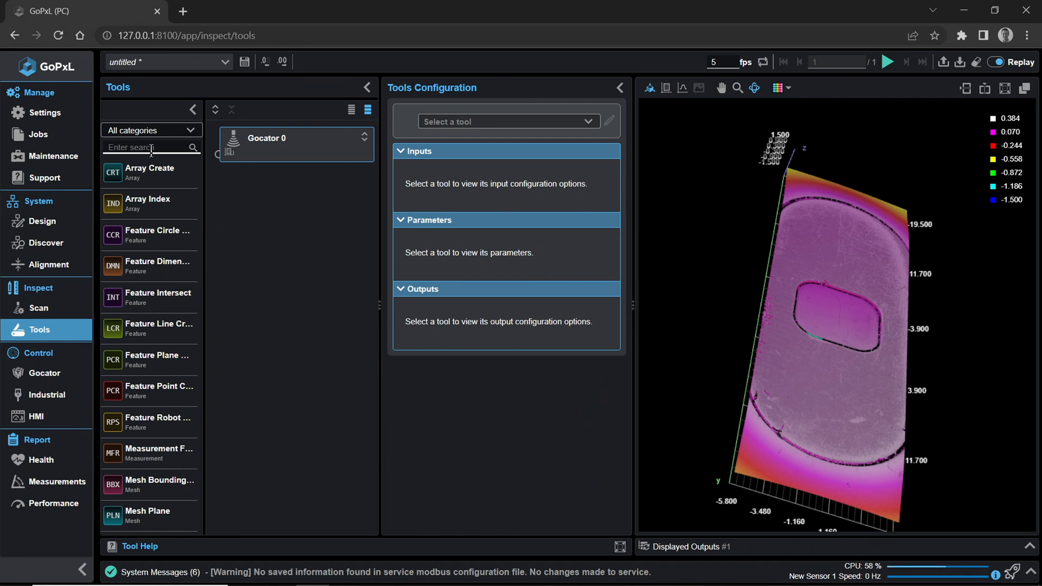
pyautogui.write('bounding')
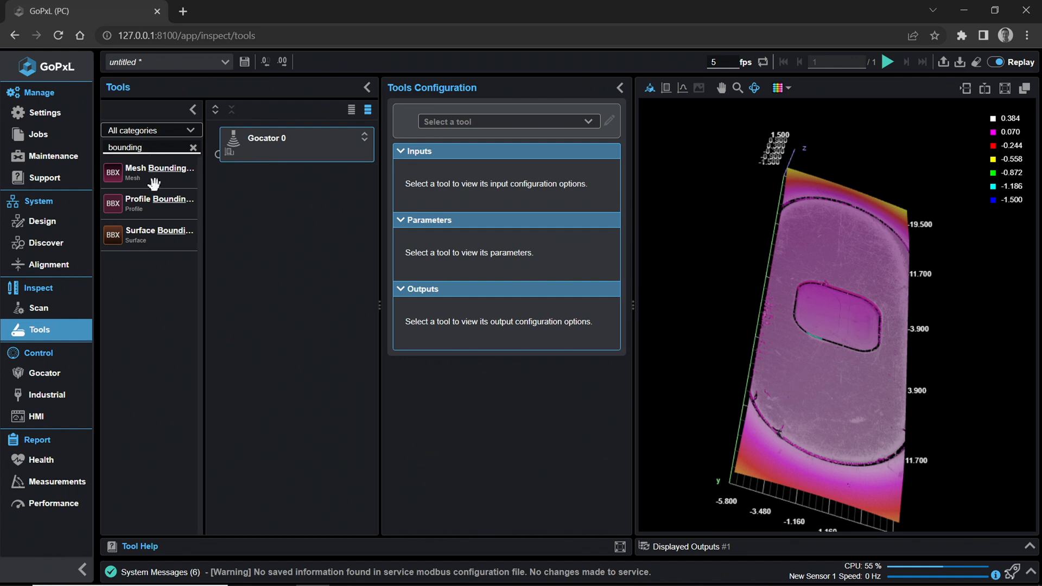
pyautogui.moveTo(139, 235); pyautogui.dragTo(289, 296)
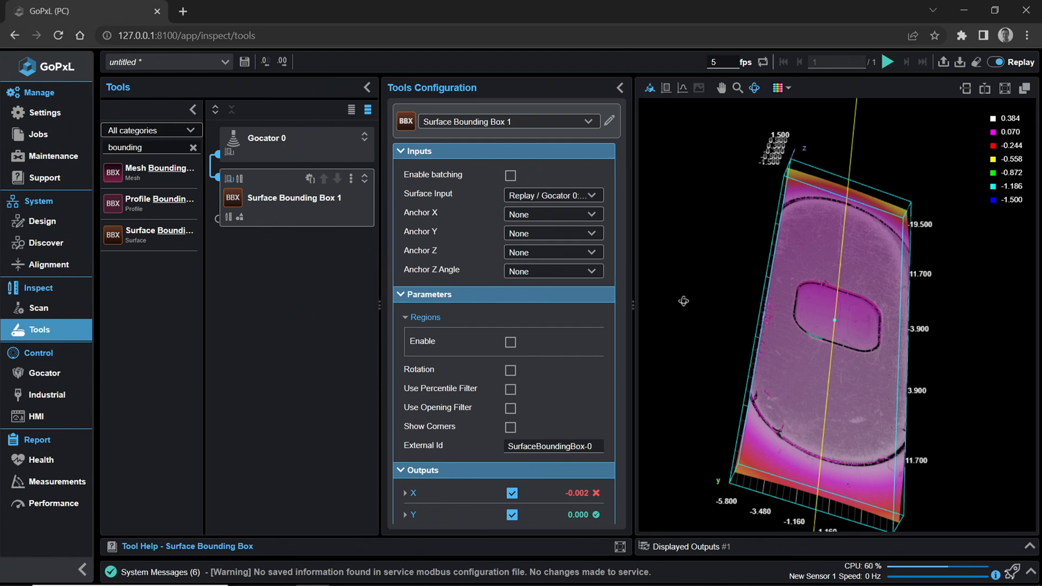
# - Examine the bounding box around the scan in 3D, checking layer 1 of the layered surface before restoring the display of all layers
pyautogui.moveTo(753, 322); pyautogui.dragTo(847, 262)
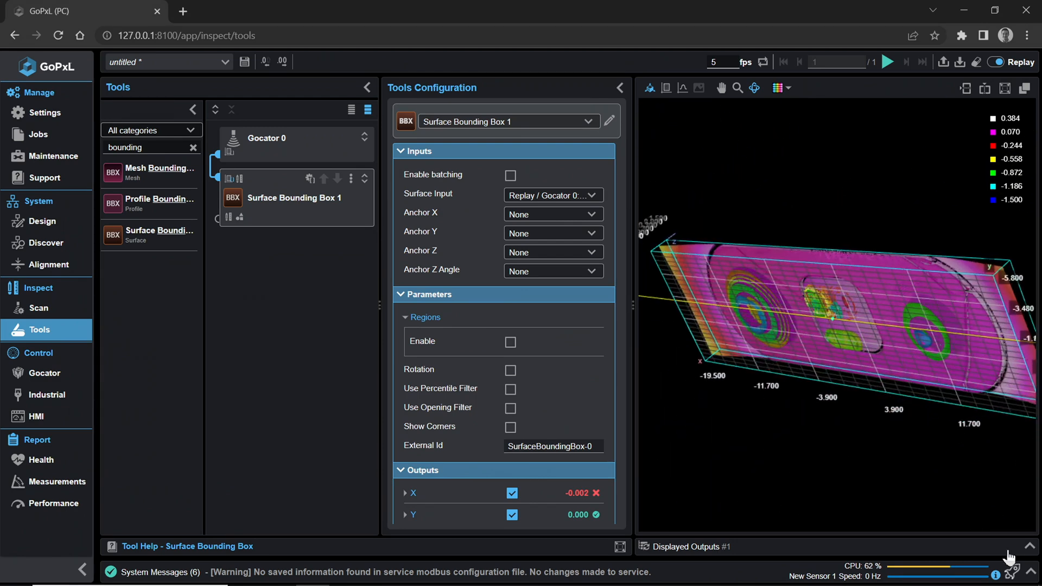
pyautogui.click(1026, 546)
pyautogui.click(1005, 502)
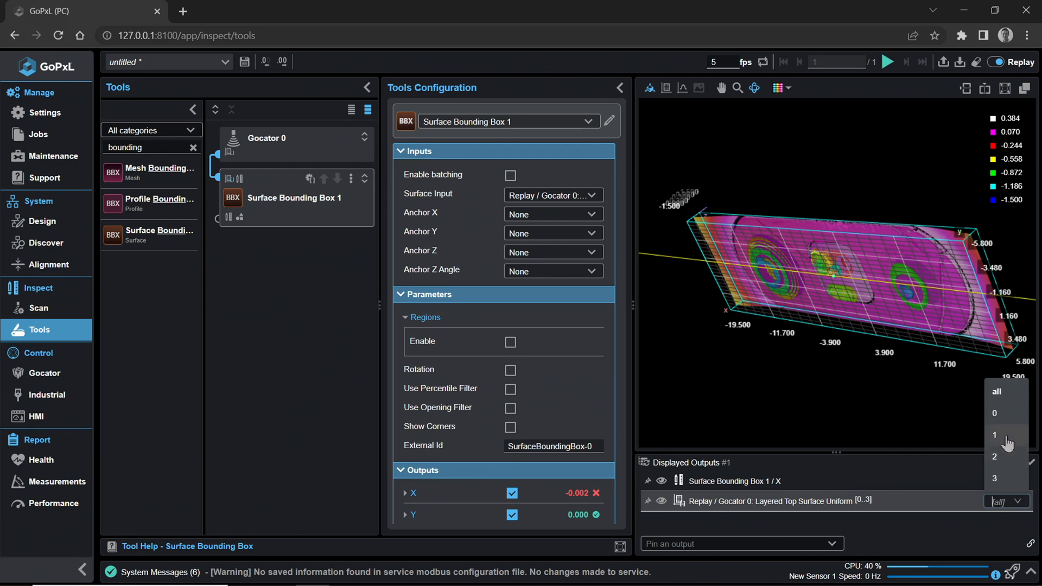
pyautogui.click(1008, 441)
pyautogui.moveTo(921, 347); pyautogui.dragTo(868, 369)
pyautogui.click(1010, 503)
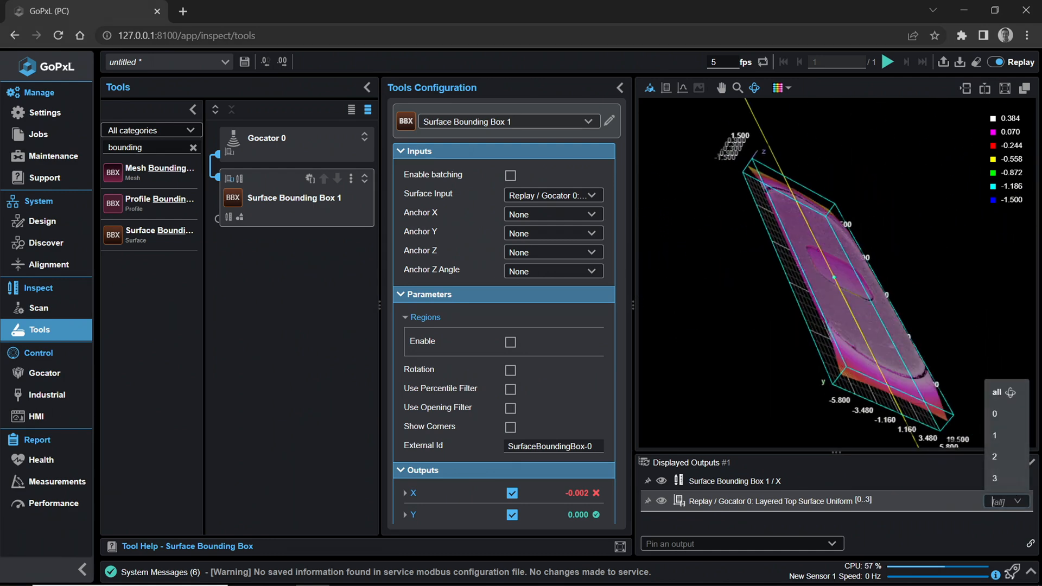
pyautogui.click(999, 392)
# - Enable the Width, Height and Length outputs of the Surface Bounding Box tool
pyautogui.scroll(-3, 488, 413)
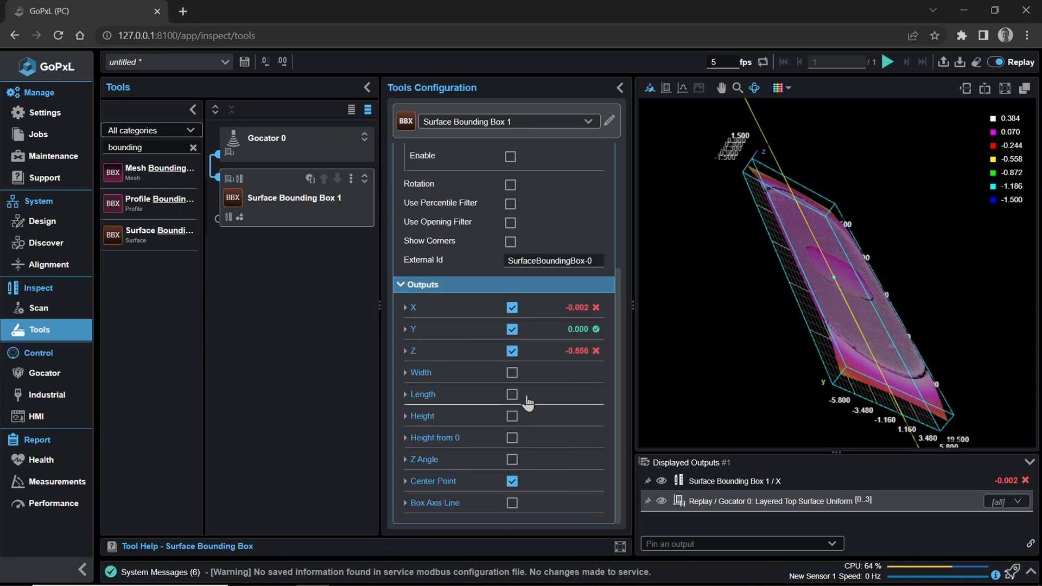
pyautogui.click(512, 372)
pyautogui.click(513, 416)
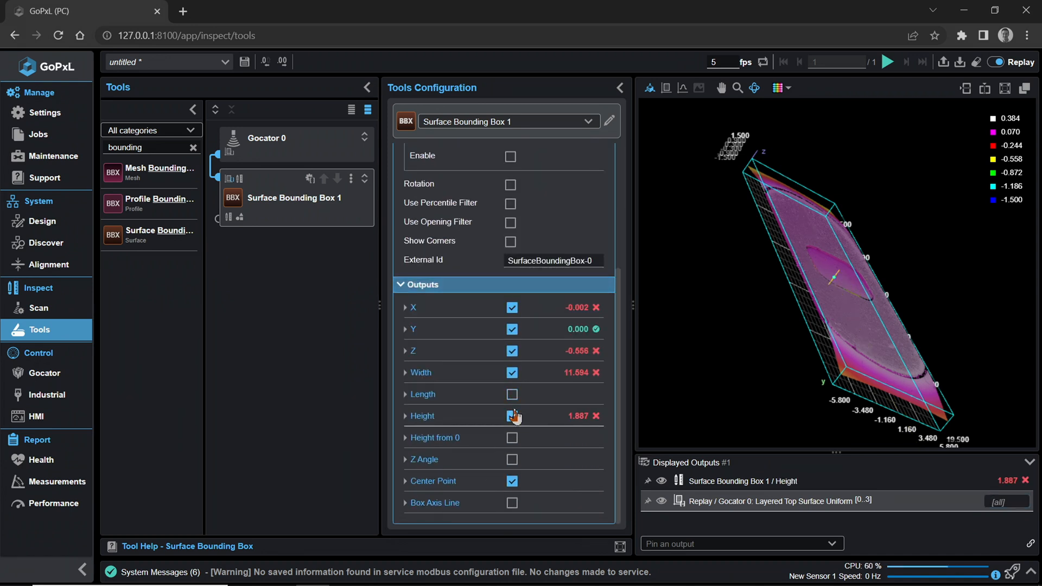
pyautogui.click(512, 394)
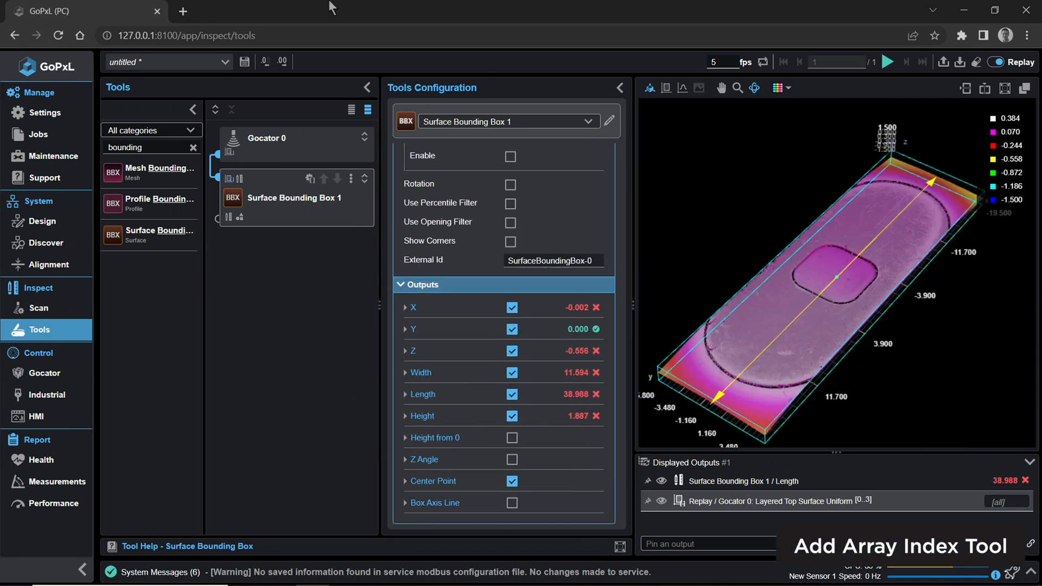
# - Search the tool list for "array" and add an Array Index tool between the sensor and the Surface Bounding Box tool
pyautogui.doubleClick(180, 148)
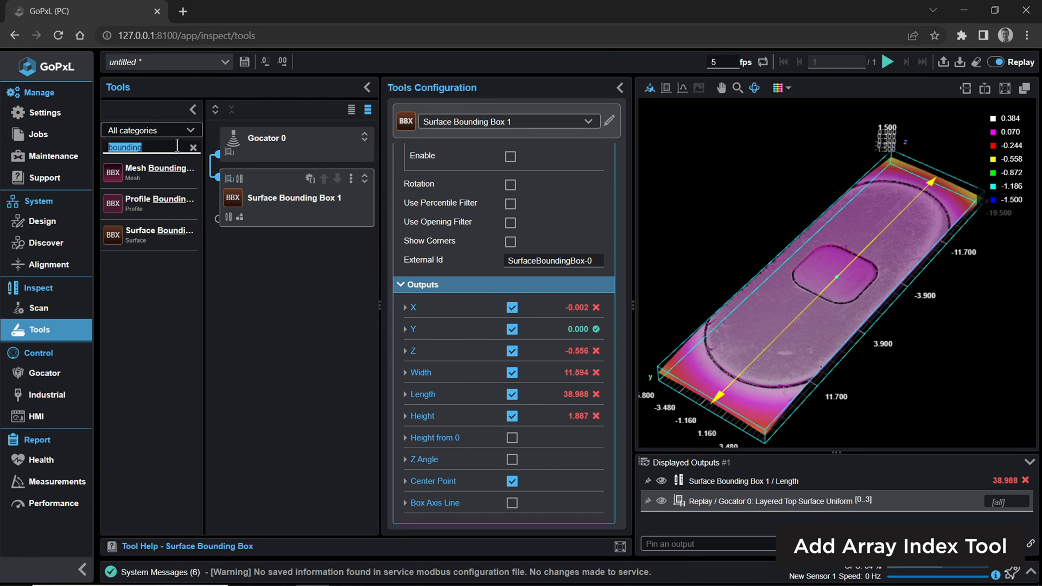
pyautogui.write('array')
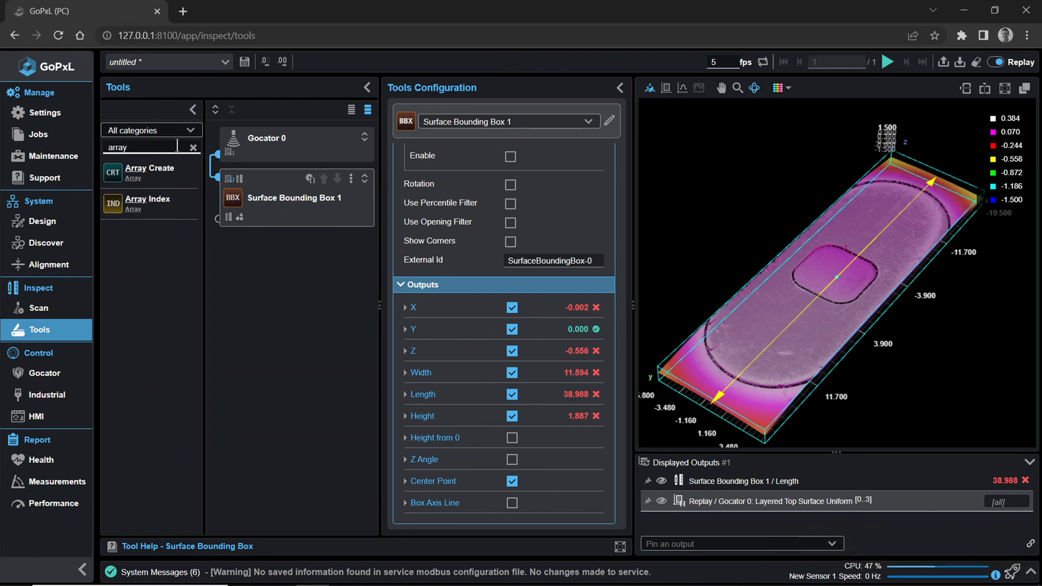
pyautogui.moveTo(154, 201); pyautogui.dragTo(313, 167)
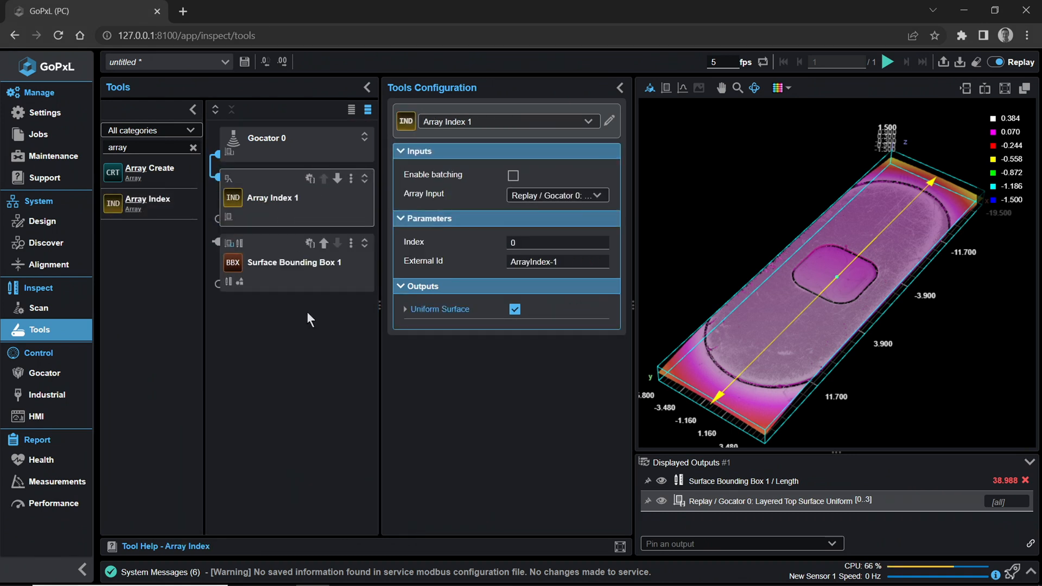
# - Connect the Surface Bounding Box's Surface Input to the Array Index tool's Uniform Surface output and compare that output with the sensor's layered surface
pyautogui.click(318, 143)
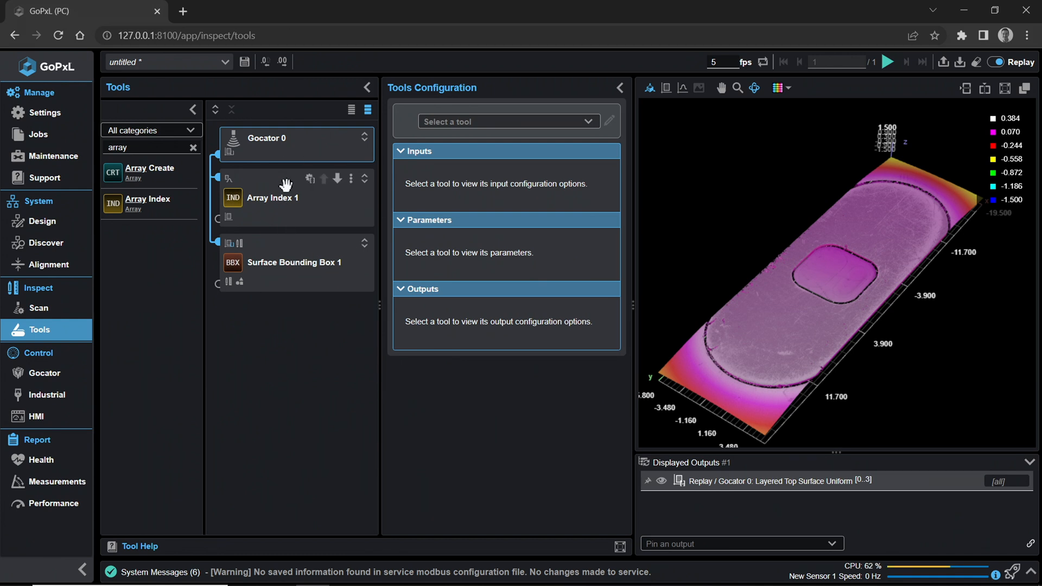
pyautogui.click(363, 182)
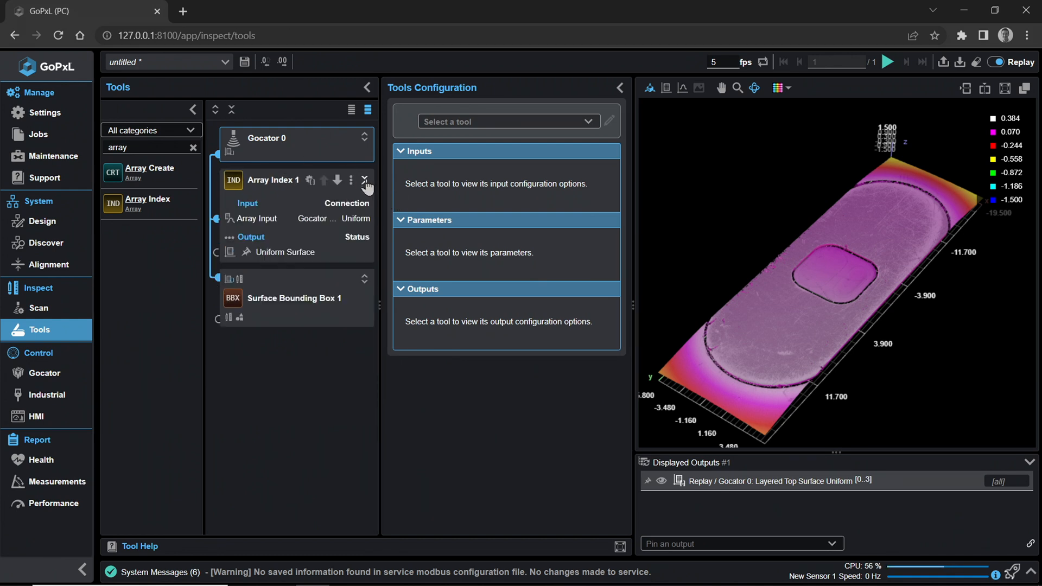
pyautogui.click(365, 281)
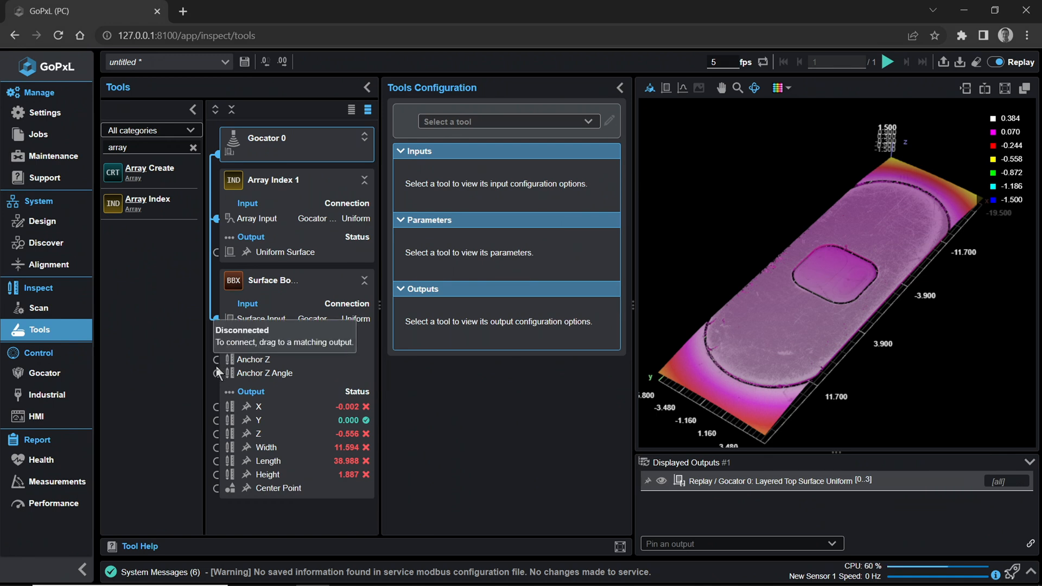
pyautogui.moveTo(256, 324); pyautogui.dragTo(254, 250)
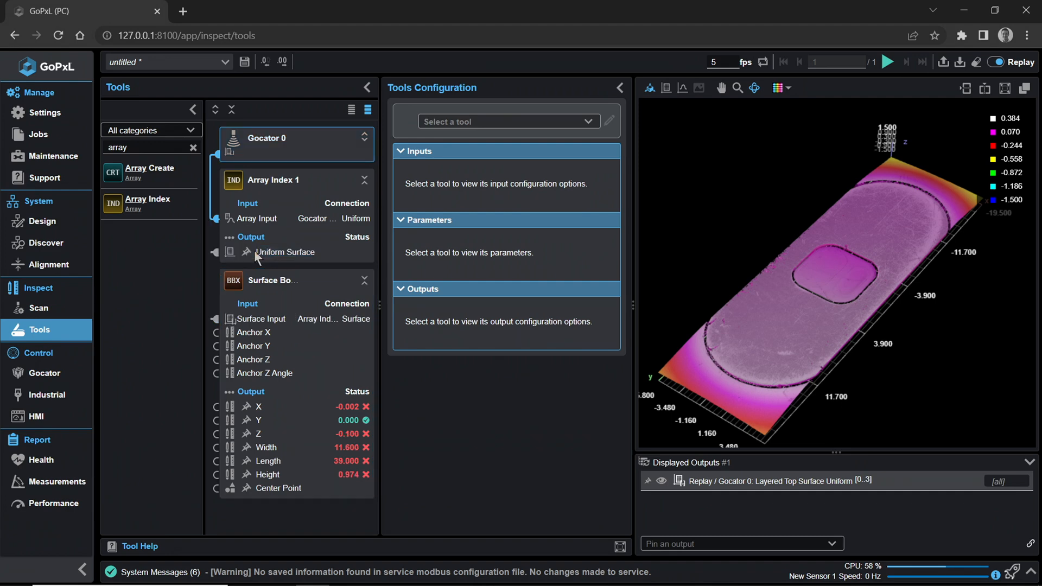
pyautogui.click(266, 260)
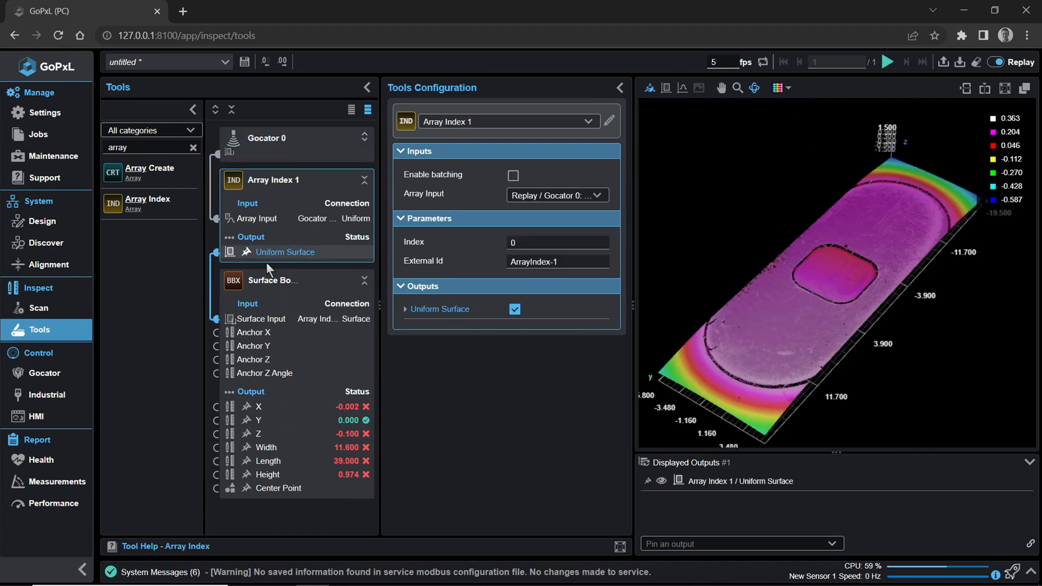
pyautogui.click(292, 154)
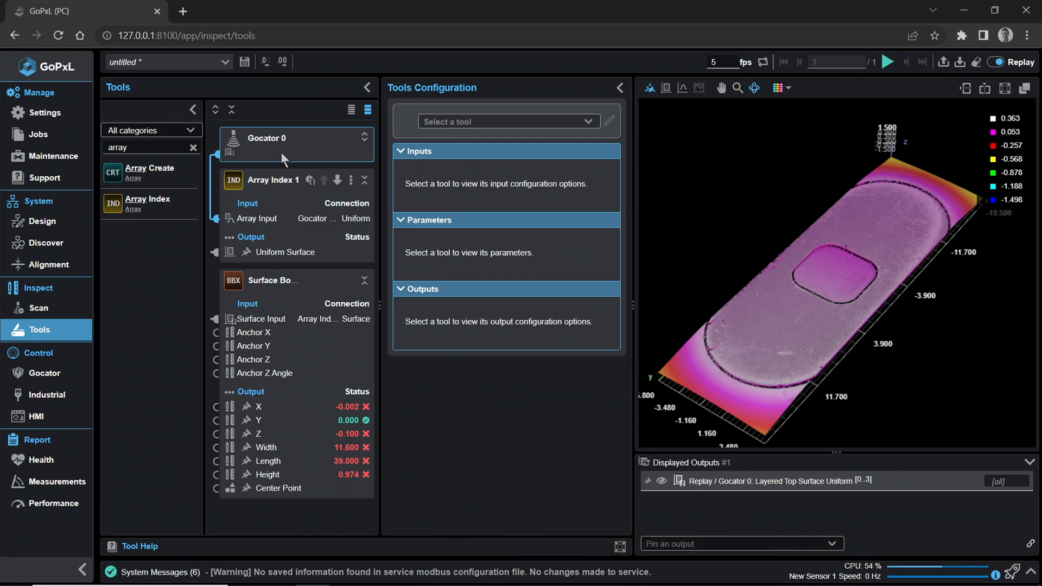
# - Set the Array Index tool's Index to 1 and display its Uniform Surface output for inspection in 3D
pyautogui.click(280, 184)
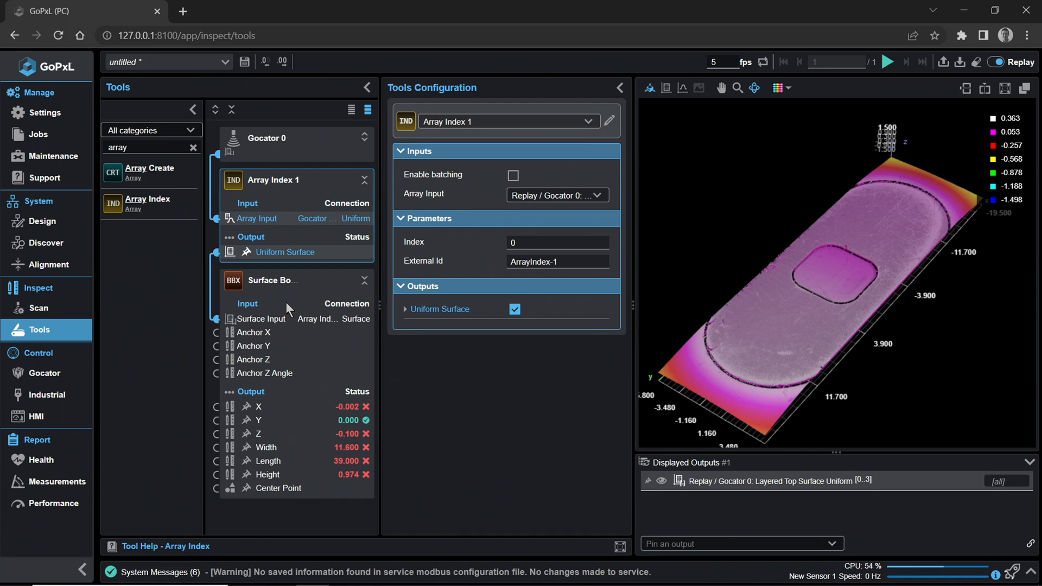
pyautogui.click(364, 280)
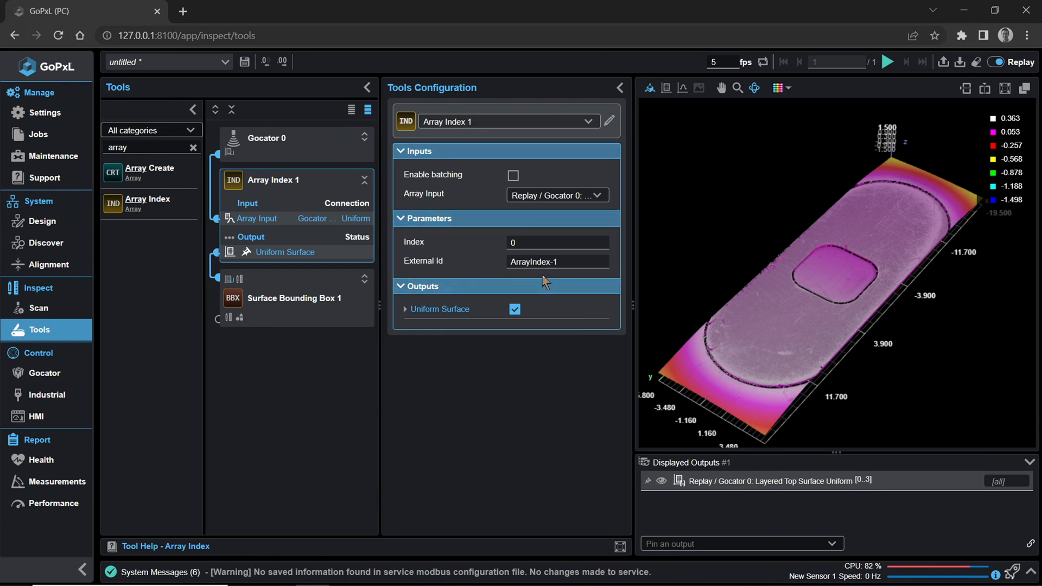
pyautogui.click(534, 243)
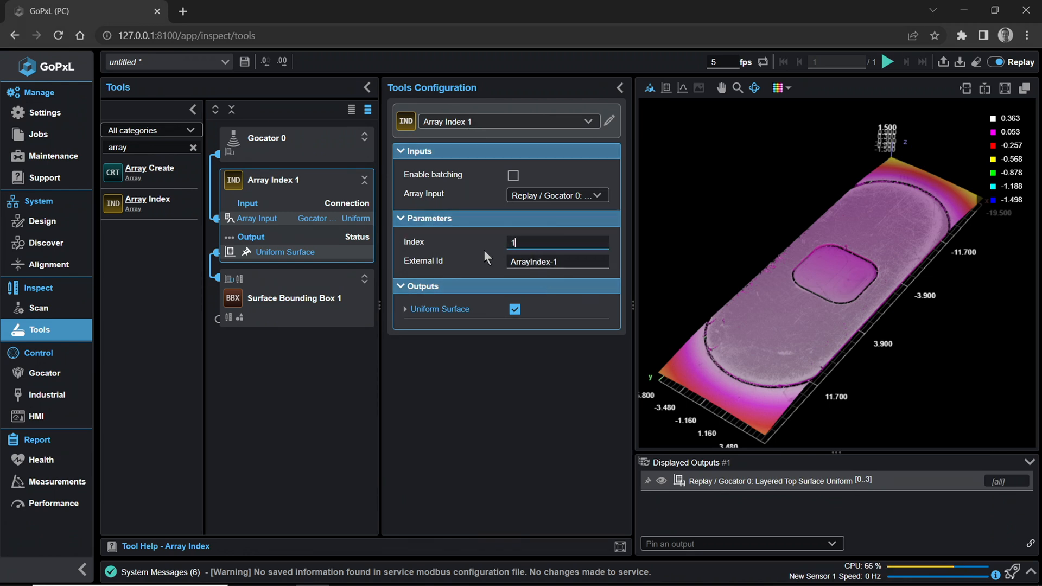
pyautogui.click(299, 255)
pyautogui.moveTo(753, 364); pyautogui.dragTo(752, 474)
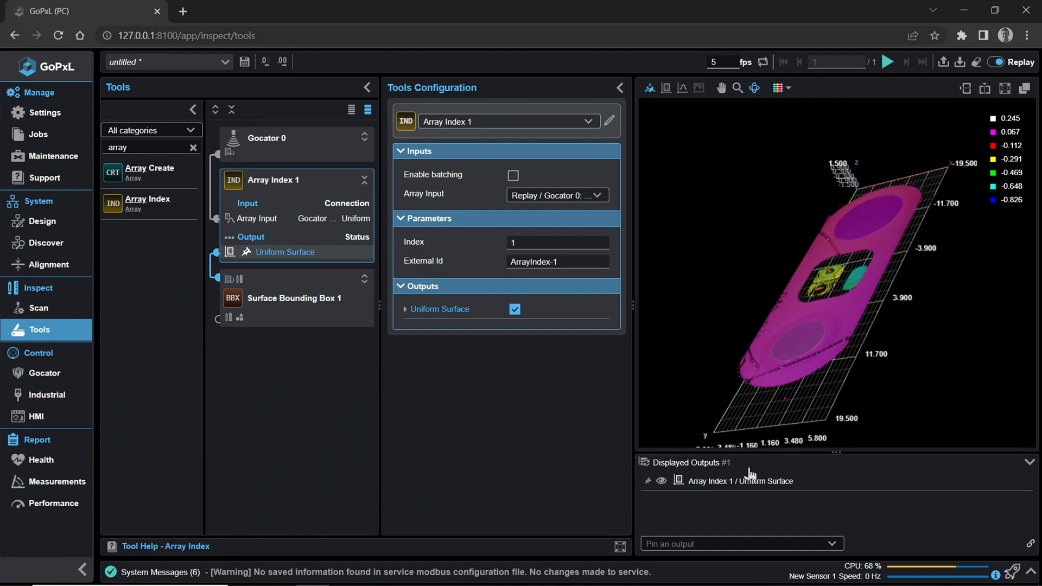
pyautogui.click(750, 463)
pyautogui.moveTo(849, 372); pyautogui.dragTo(876, 361)
pyautogui.moveTo(866, 356)
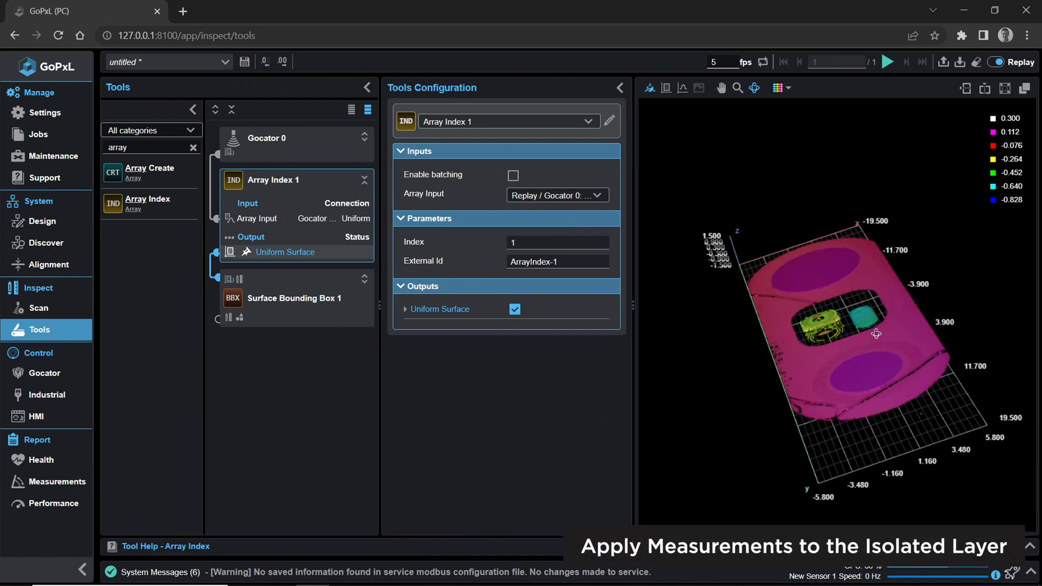
# - Open the Surface Bounding Box tool's configuration and enable its measurement region
pyautogui.moveTo(877, 333); pyautogui.dragTo(882, 339)
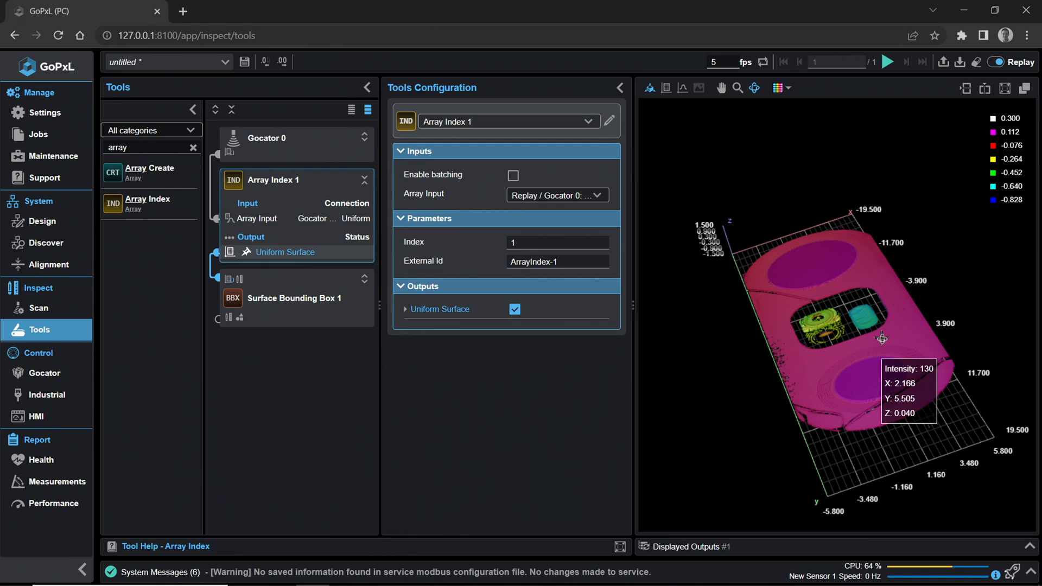
pyautogui.click(271, 282)
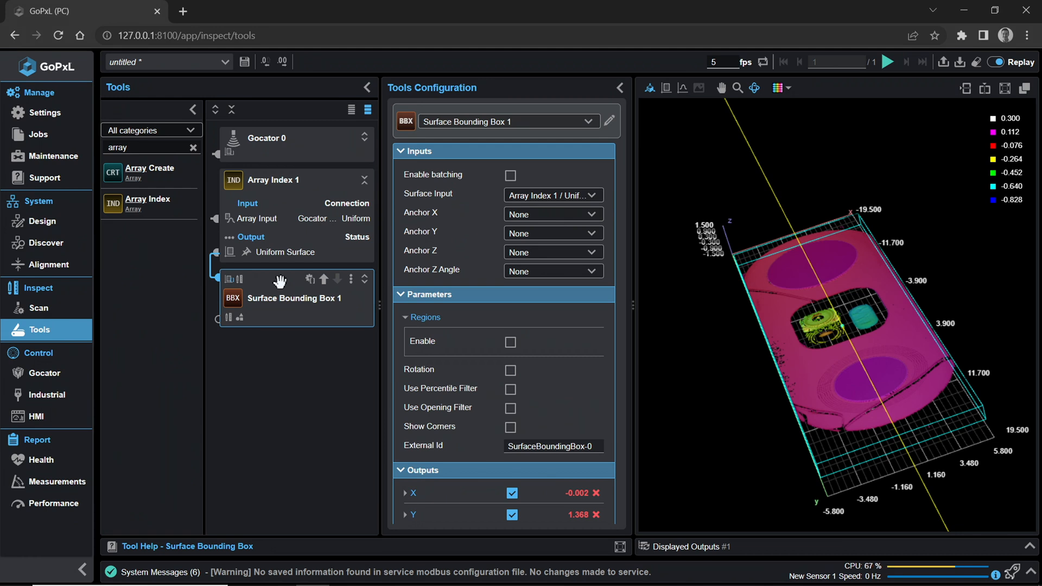
pyautogui.scroll(-2, 870, 268)
pyautogui.moveTo(893, 349)
pyautogui.mouseDown()
pyautogui.moveTo(886, 391)
pyautogui.moveTo(907, 420)
pyautogui.moveTo(904, 342)
pyautogui.mouseUp()
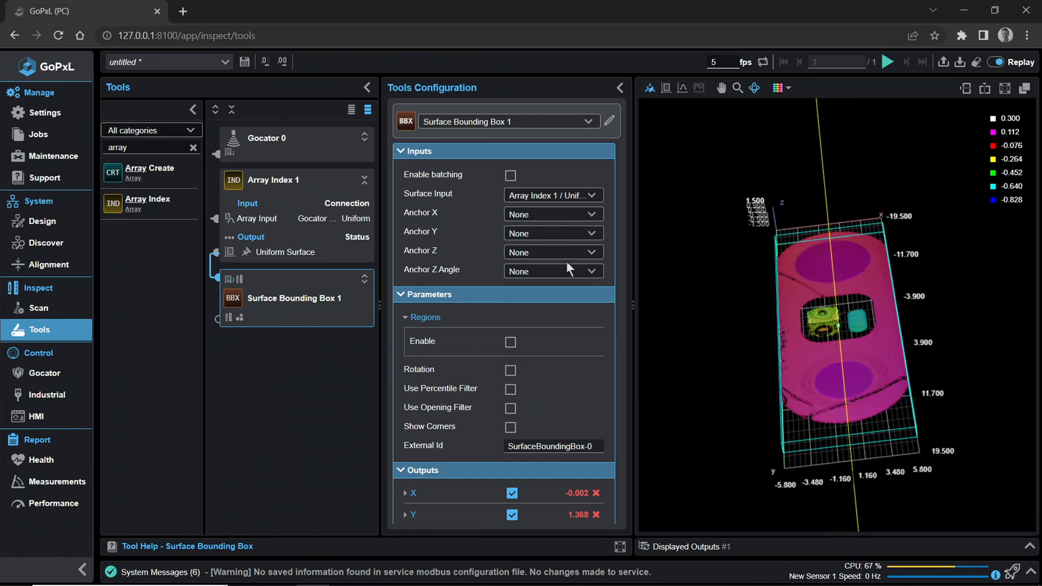
pyautogui.click(511, 343)
# - In the 2D view, resize the rectangular region so it closely encloses only the teal oblong feature inside the cutout
pyautogui.moveTo(782, 353); pyautogui.dragTo(771, 380)
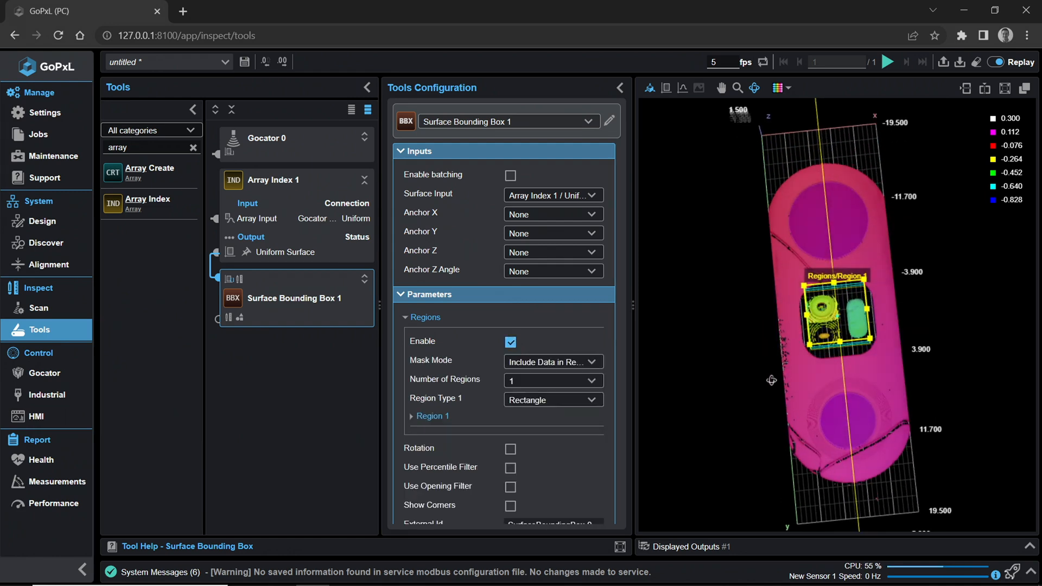
pyautogui.click(666, 88)
pyautogui.scroll(5, 869, 260)
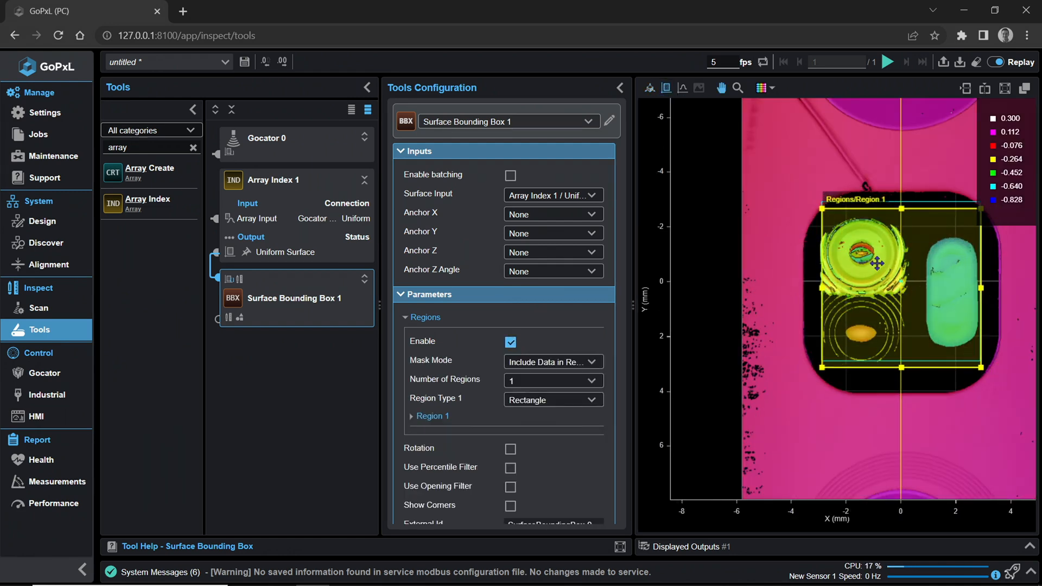
pyautogui.moveTo(981, 209); pyautogui.dragTo(983, 233)
pyautogui.moveTo(822, 367); pyautogui.dragTo(922, 352)
# - Set the decision limits of the bounding box's Length output to a Min of 4 and a Max of 4.1
pyautogui.scroll(-4, 445, 503)
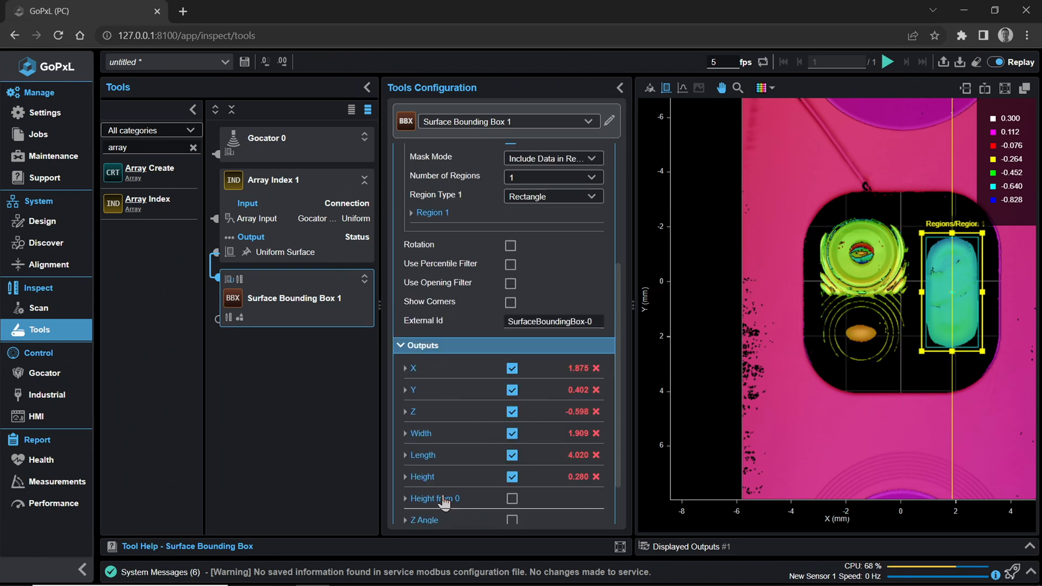
pyautogui.click(475, 456)
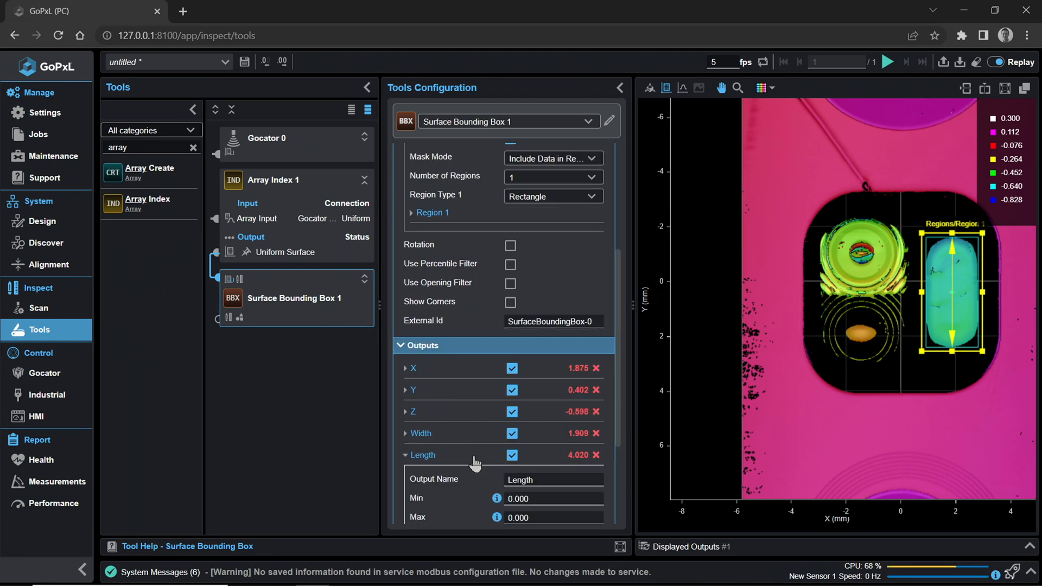
pyautogui.scroll(-3, 477, 461)
pyautogui.click(570, 369)
pyautogui.write('4')
pyautogui.press('Tab')
pyautogui.write('4.1')
pyautogui.press('Return')
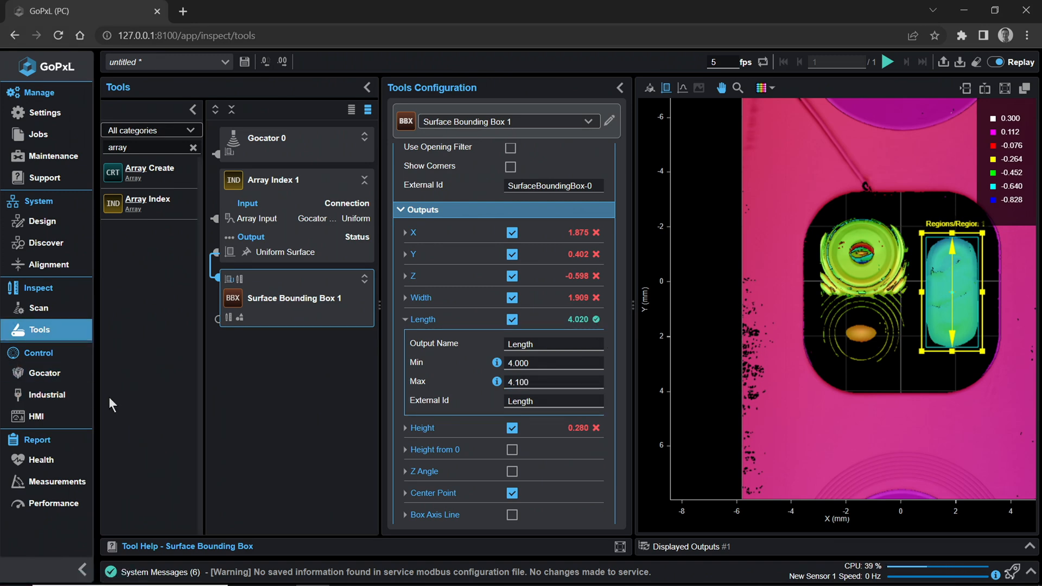
# - Enable the Gocator protocol service and add Surface Bounding Box 1 / Length to the data to send
pyautogui.click(81, 373)
pyautogui.click(248, 134)
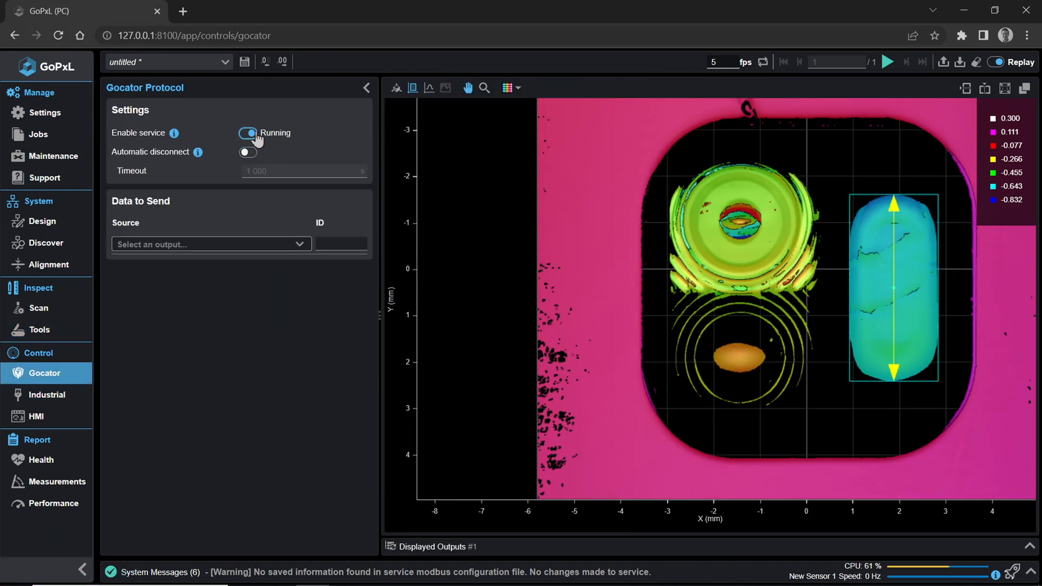
pyautogui.click(301, 245)
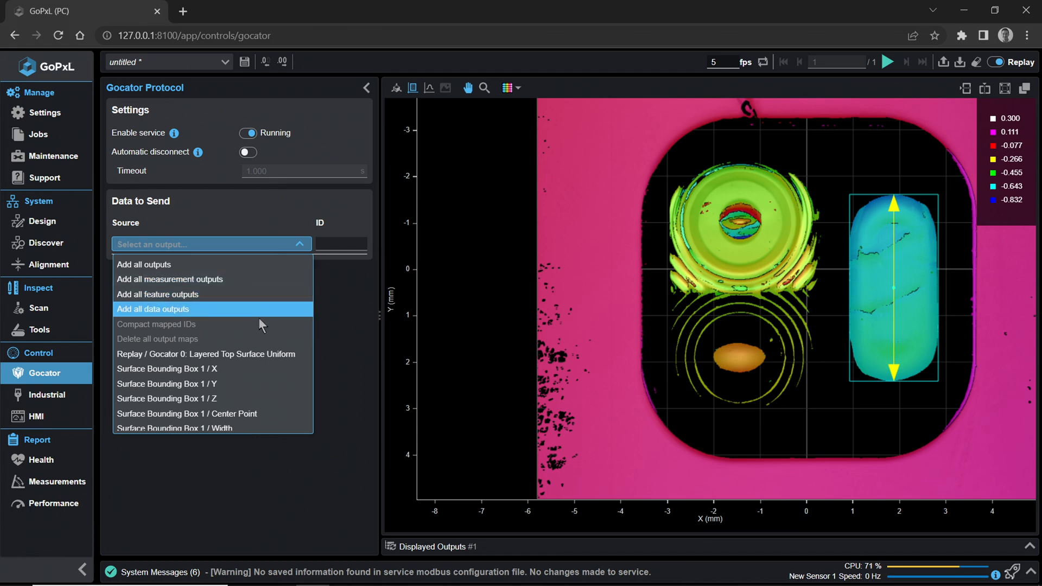
pyautogui.scroll(-1, 256, 370)
pyautogui.click(234, 412)
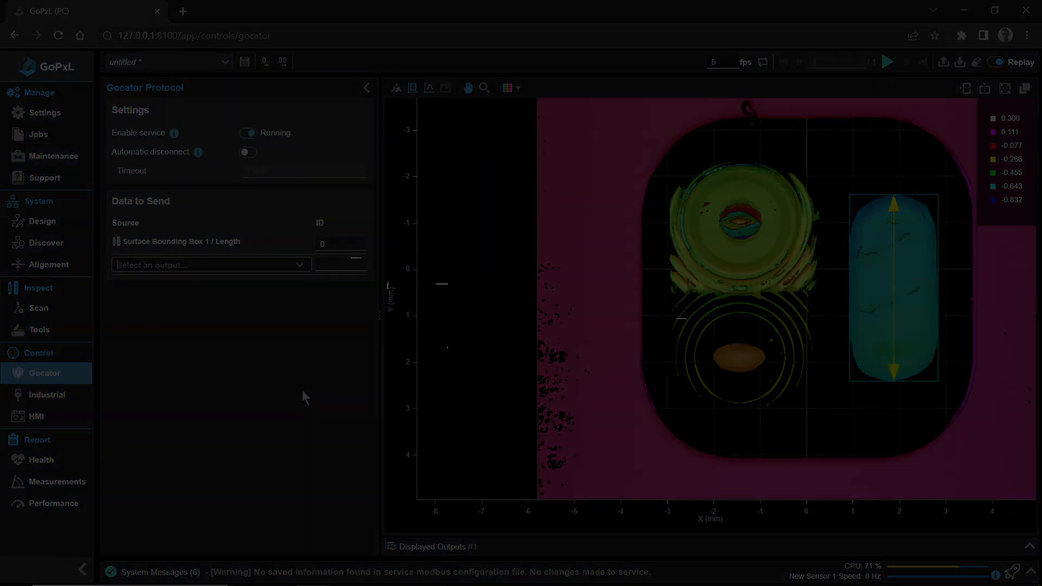